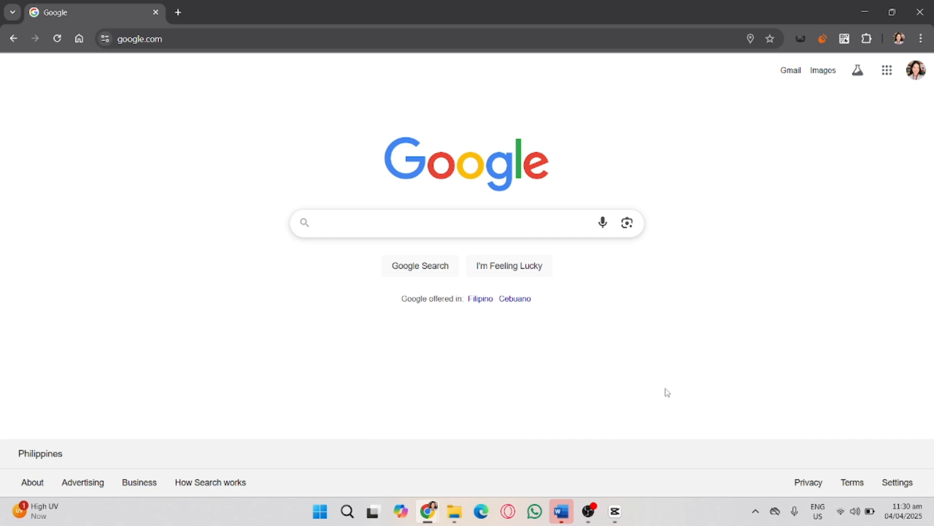
{"action": "type", "text": "Ru"}
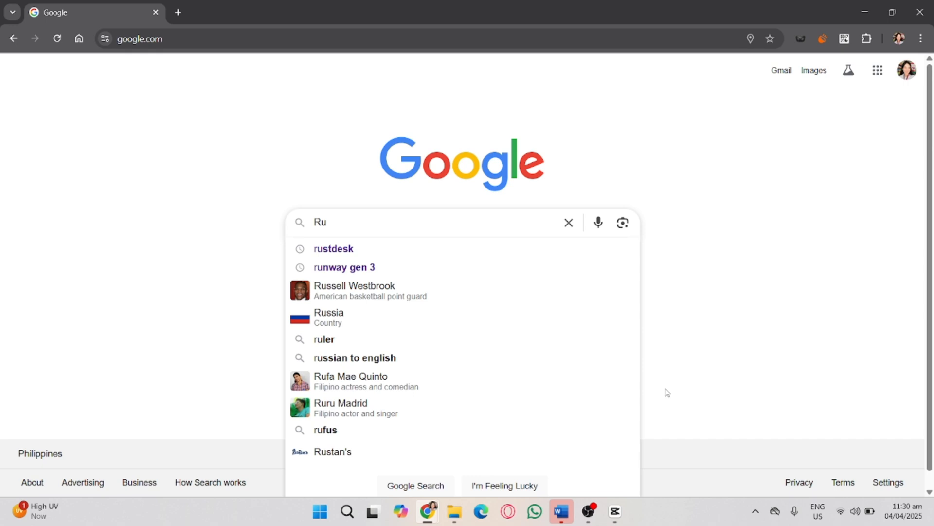
Step: Search Google for 'rustdesk' via the search-box suggestion
{"action": "left_click", "coordinate": [431, 249]}
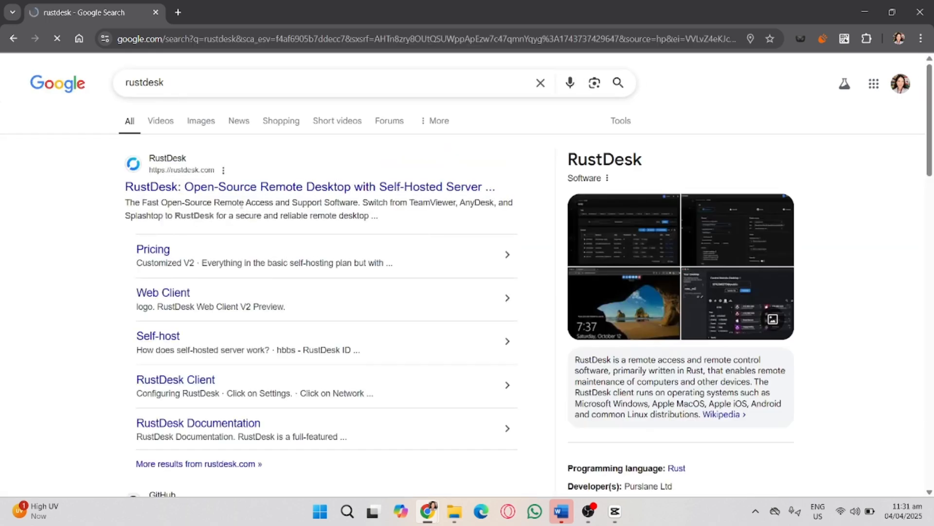
Step: Go to the official RustDesk website from the top search result
{"action": "left_click", "coordinate": [176, 191]}
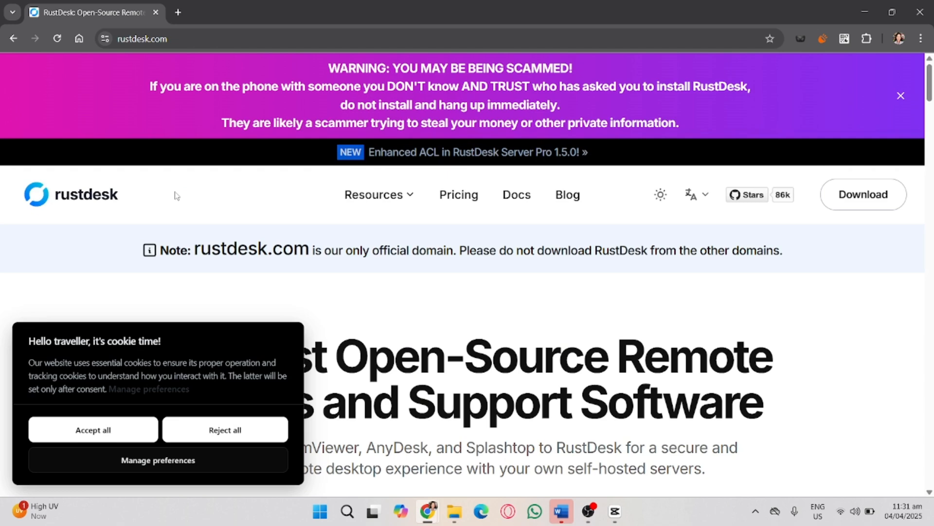
{"action": "scroll", "coordinate": [176, 195], "scroll_direction": "down", "scroll_amount": 3}
{"action": "scroll", "coordinate": [176, 195], "scroll_direction": "down", "scroll_amount": 3}
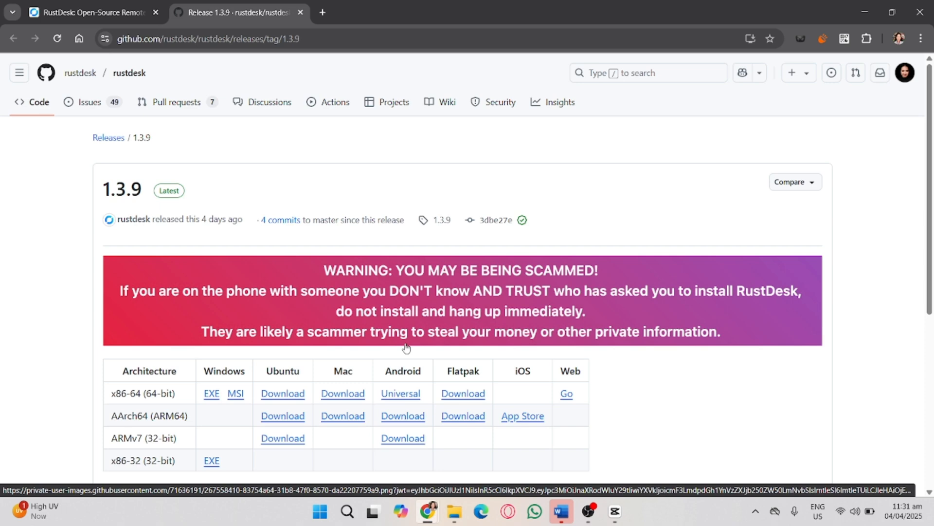
{"action": "scroll", "coordinate": [406, 347], "scroll_direction": "down", "scroll_amount": 2}
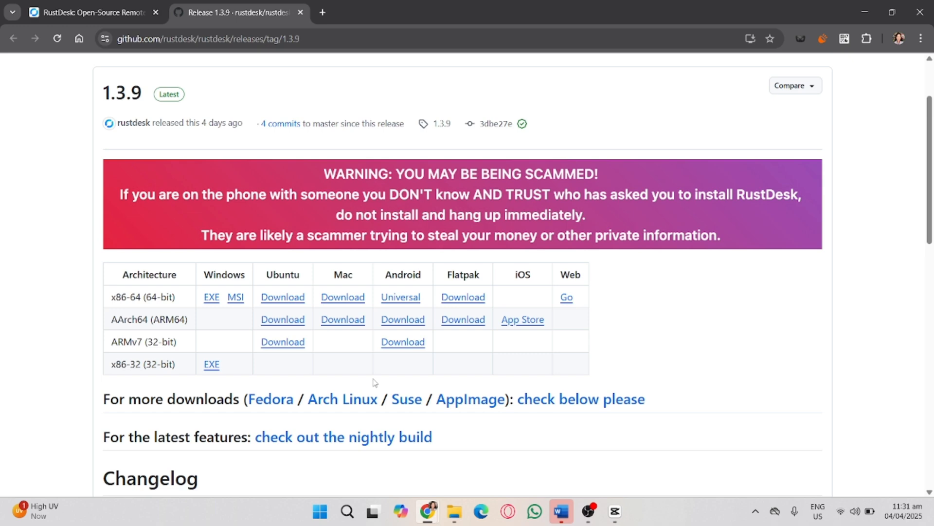
Step: Download rustdesk-1.3.9-x86_64.exe into the Downloads folder
{"action": "left_click", "coordinate": [211, 297]}
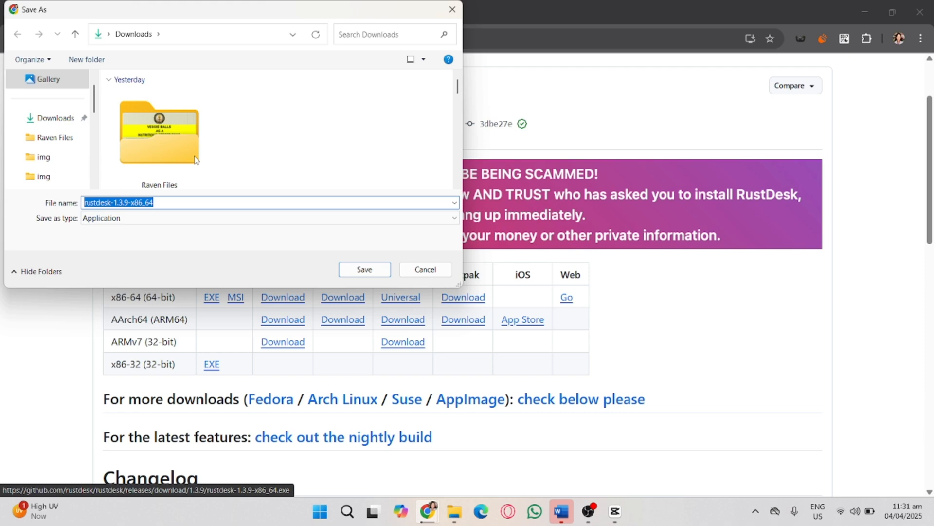
{"action": "left_click", "coordinate": [364, 270]}
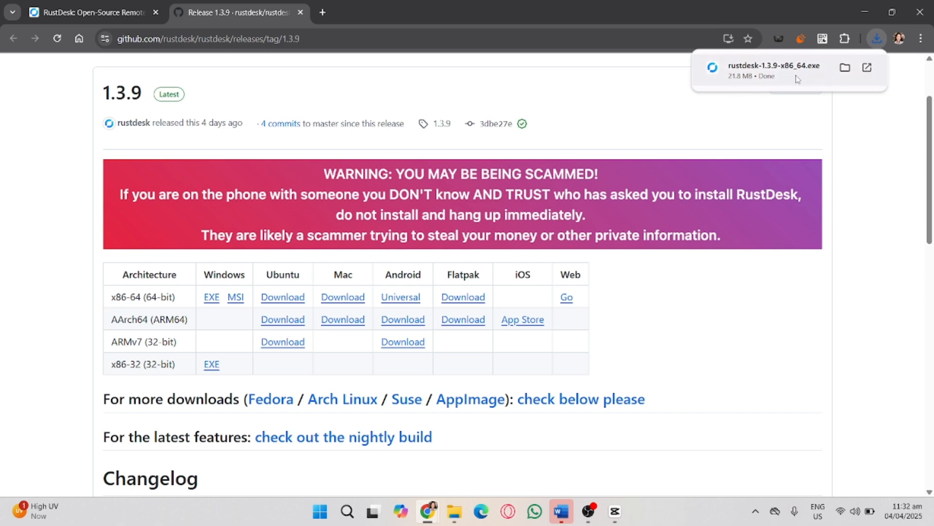
Step: Run the downloaded RustDesk executable and move its window toward the screen centre
{"action": "left_click", "coordinate": [774, 70]}
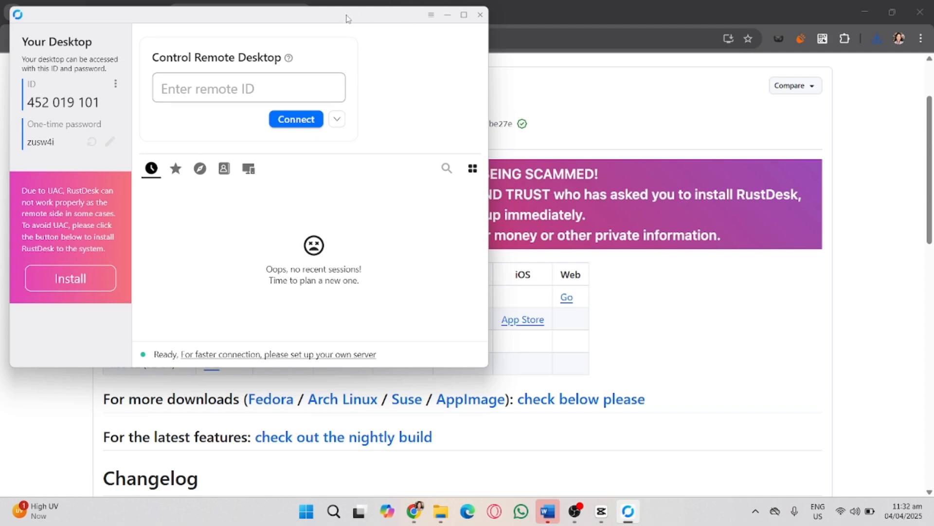
{"action": "left_click_drag", "start_coordinate": [348, 18], "coordinate": [500, 47]}
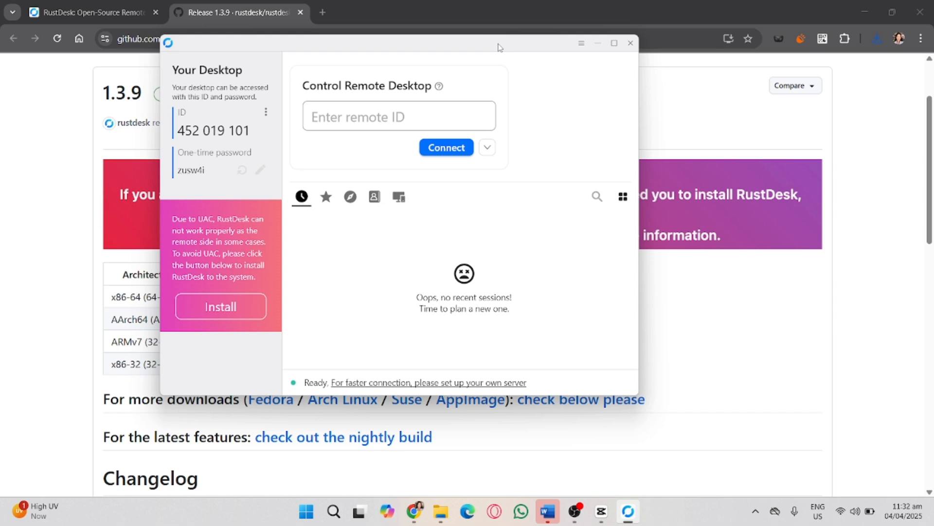